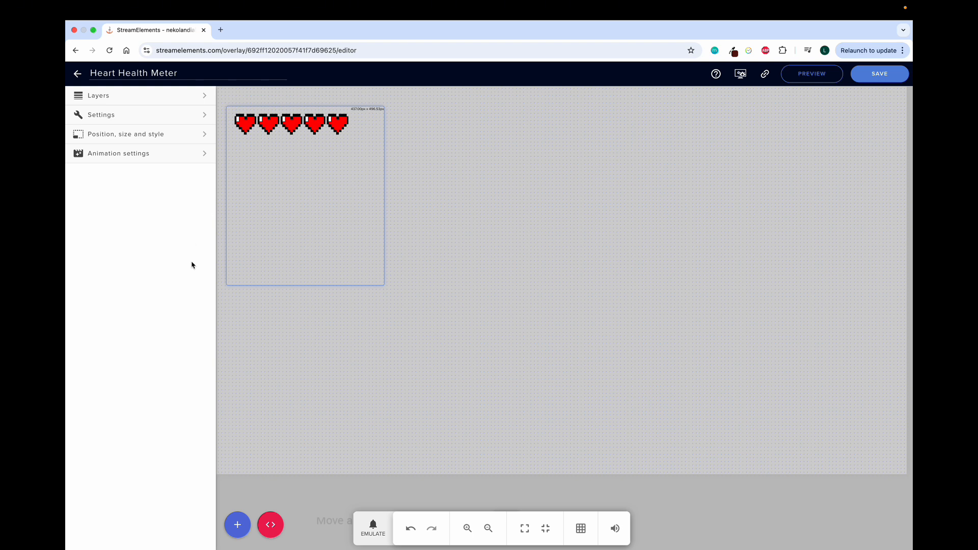
# Step: Expand the Heart Health Meter widget's settings in the overlay editor's left panel
pyautogui.click(146, 121)
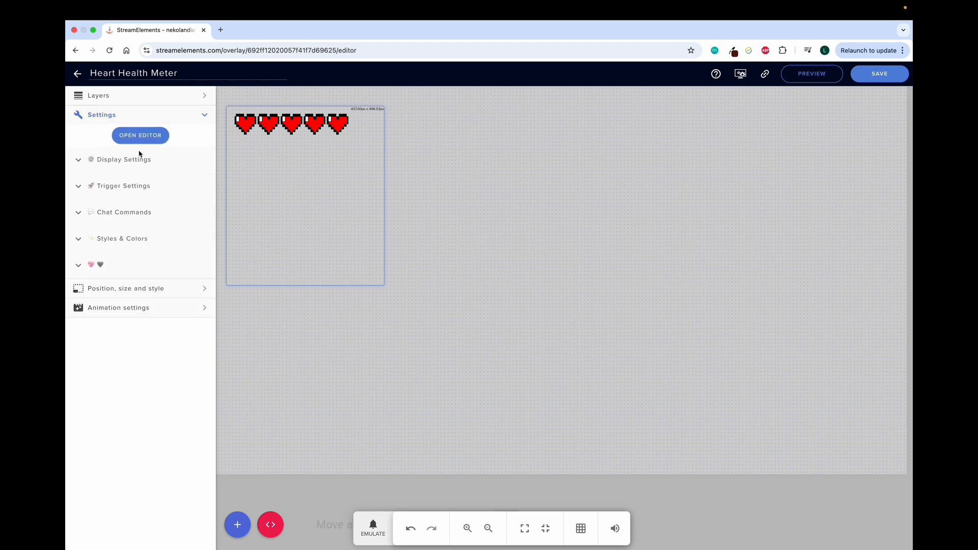
# Step: Expand Display Settings and browse the orientation options, keeping 5 hearts in Row - Top Left
pyautogui.click(78, 161)
pyautogui.scroll(-1, 116, 237)
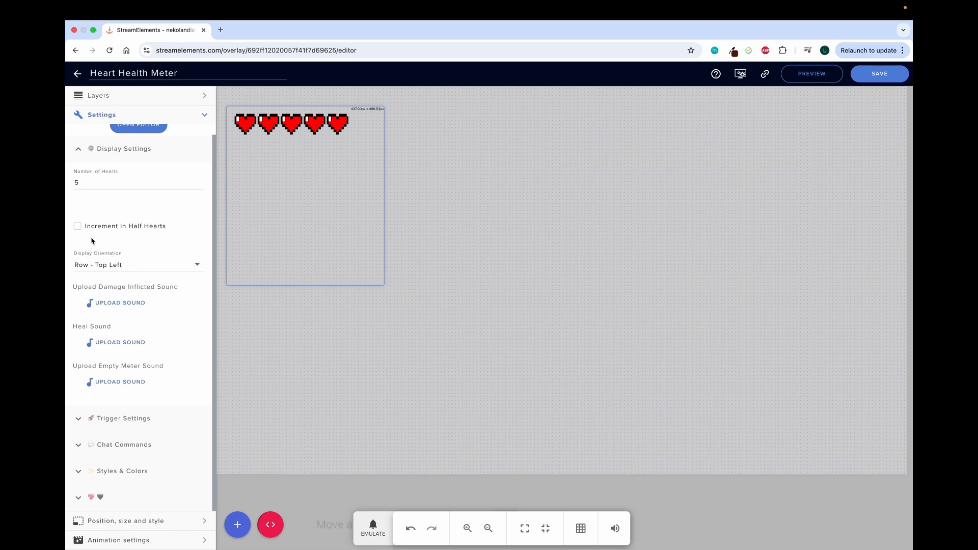
pyautogui.click(148, 264)
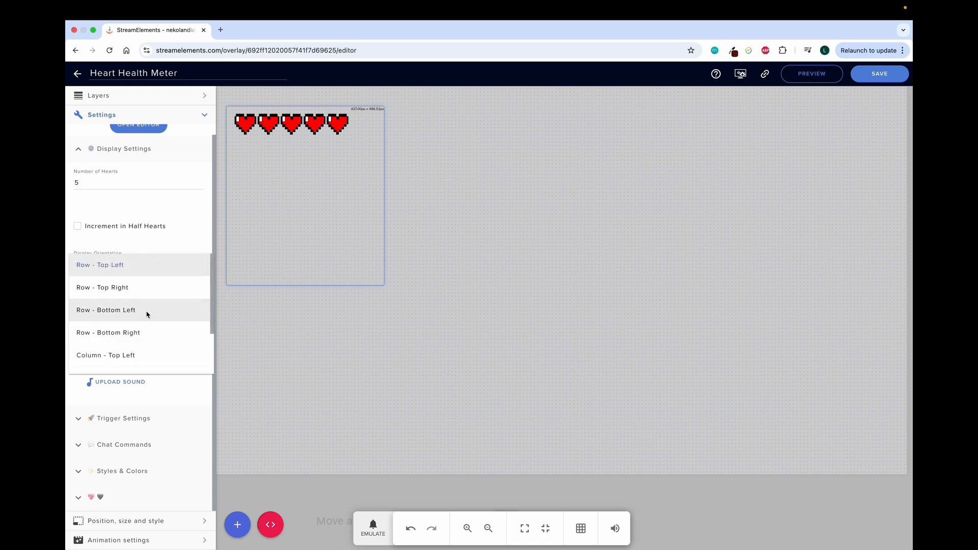
pyautogui.scroll(-1, 146, 313)
pyautogui.scroll(-2, 147, 313)
pyautogui.scroll(4, 147, 313)
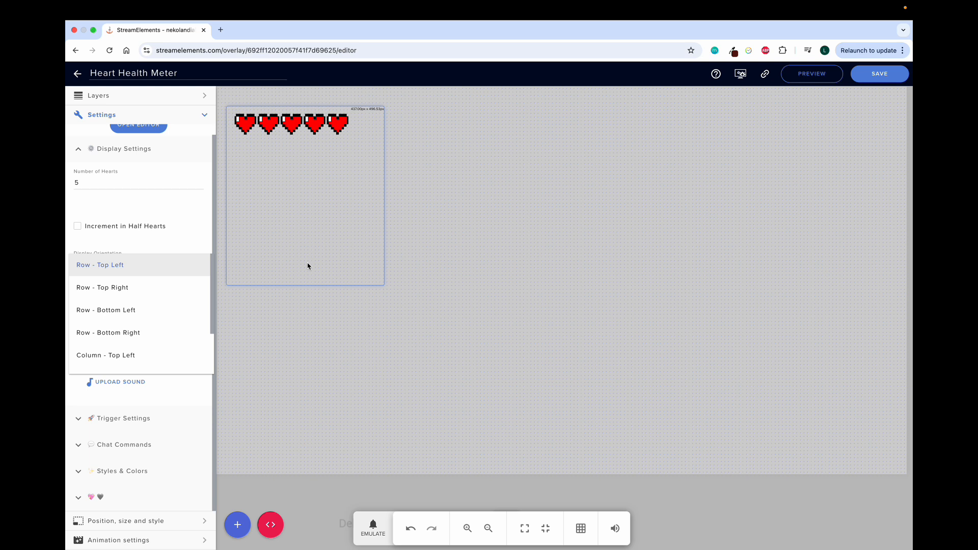
pyautogui.scroll(-2, 118, 324)
# Step: Close the orientation list at Row - Top Left and collapse Display Settings
pyautogui.click(141, 198)
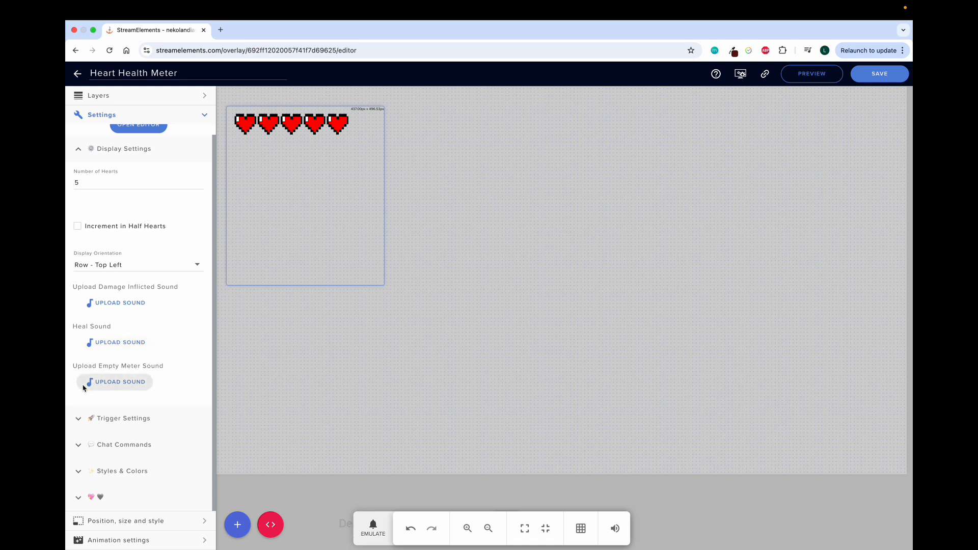
pyautogui.scroll(1, 93, 359)
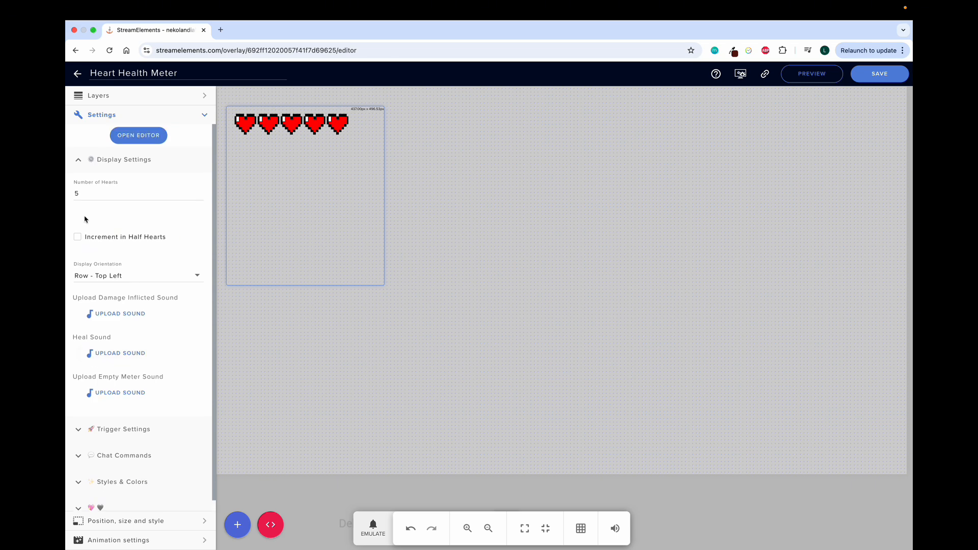
pyautogui.click(81, 161)
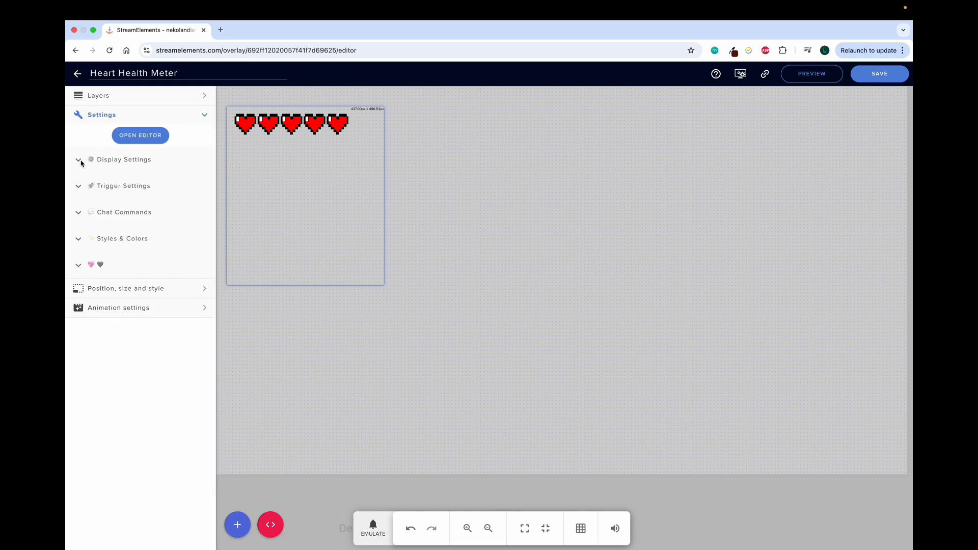
pyautogui.click(78, 191)
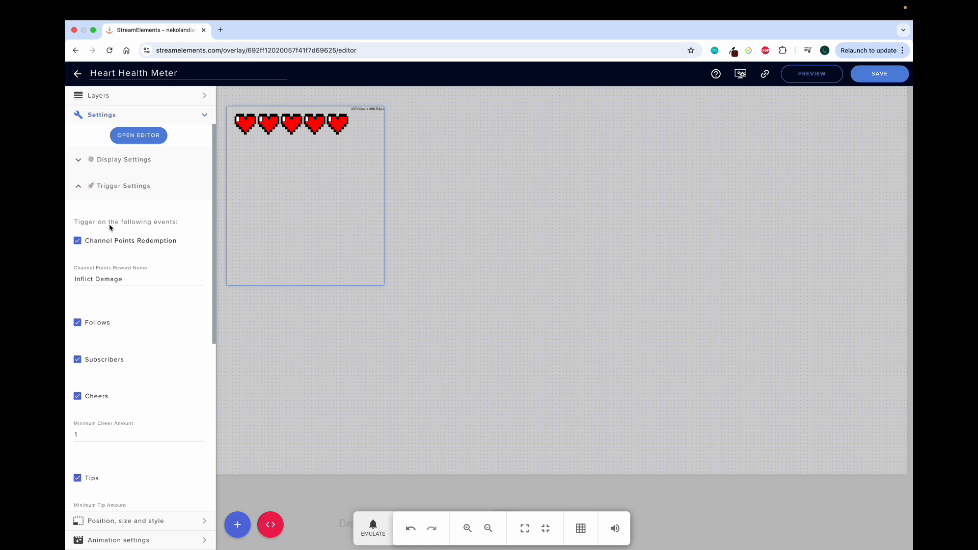
pyautogui.scroll(-2, 99, 281)
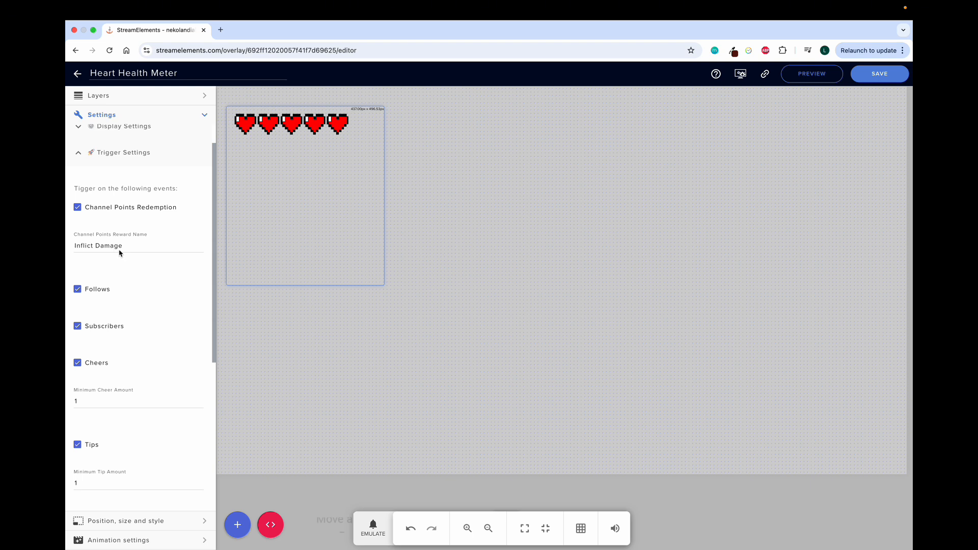
pyautogui.scroll(-3, 99, 269)
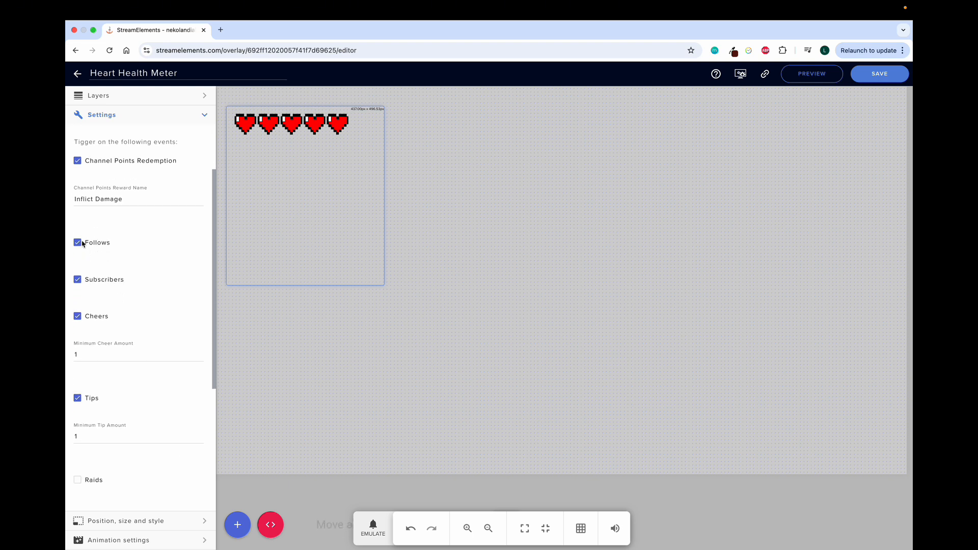
pyautogui.scroll(-1, 91, 272)
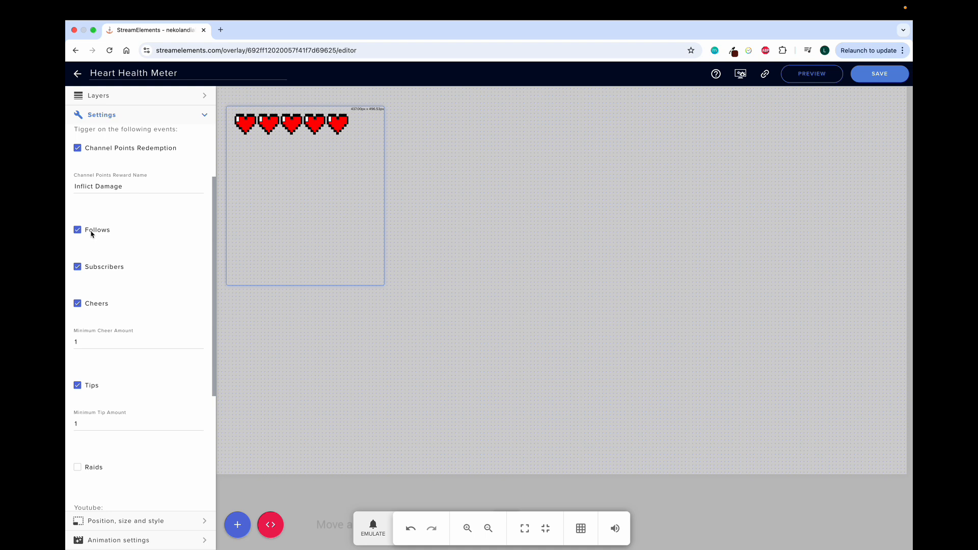
pyautogui.scroll(-1, 107, 285)
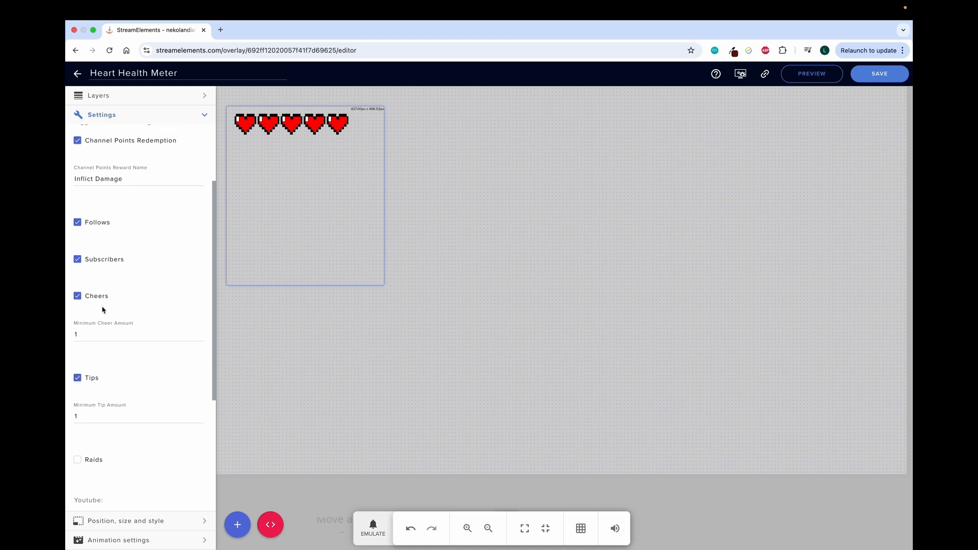
pyautogui.scroll(-2, 102, 309)
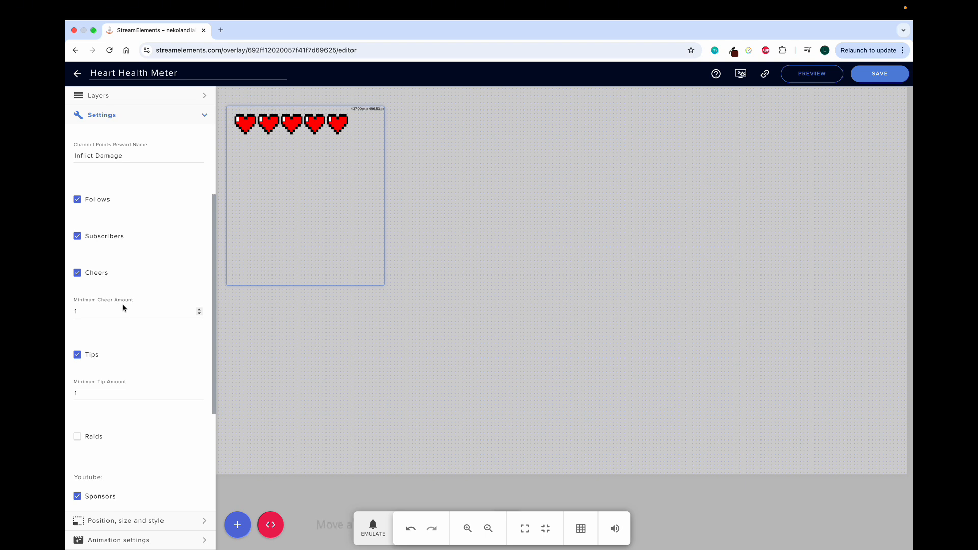
pyautogui.scroll(-3, 117, 352)
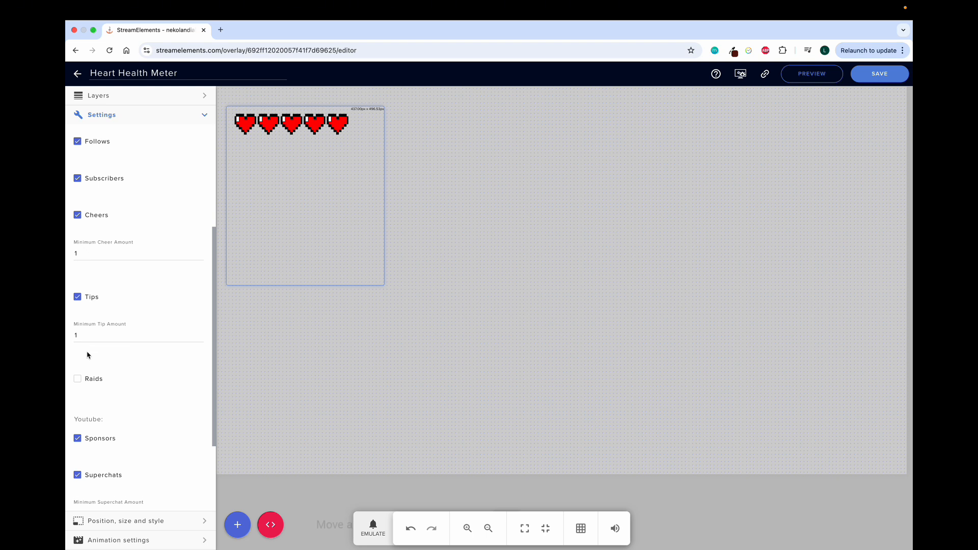
pyautogui.scroll(-1, 87, 351)
pyautogui.scroll(-5, 80, 321)
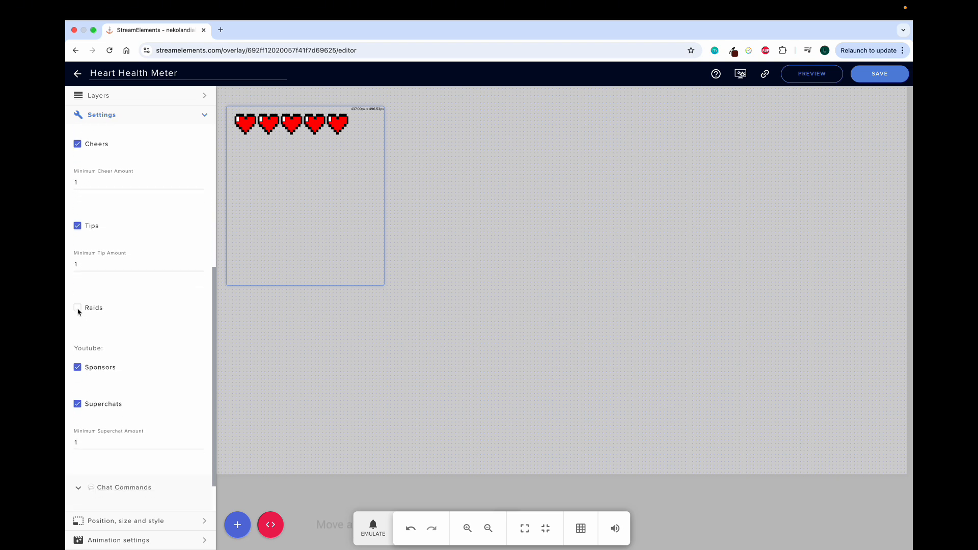
pyautogui.scroll(-4, 85, 326)
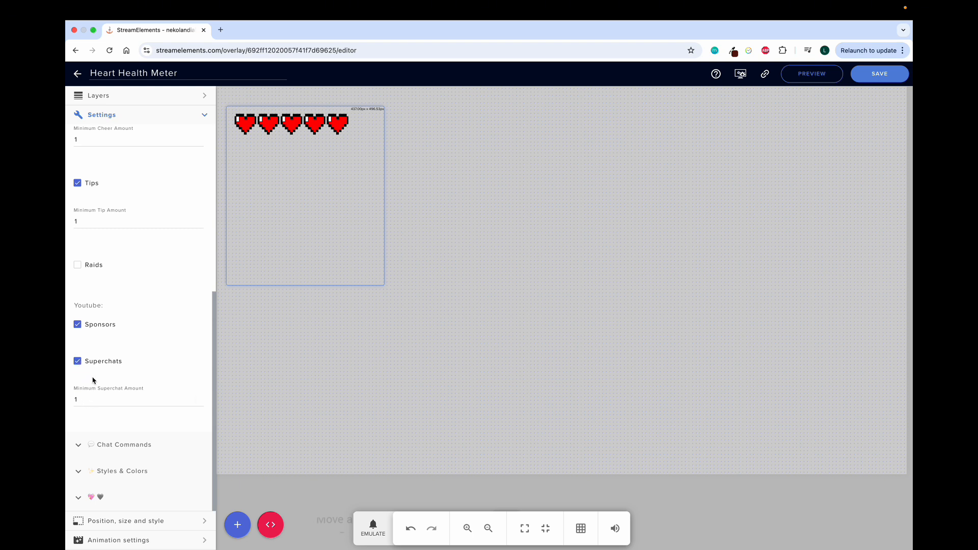
pyautogui.scroll(6, 92, 380)
pyautogui.click(79, 187)
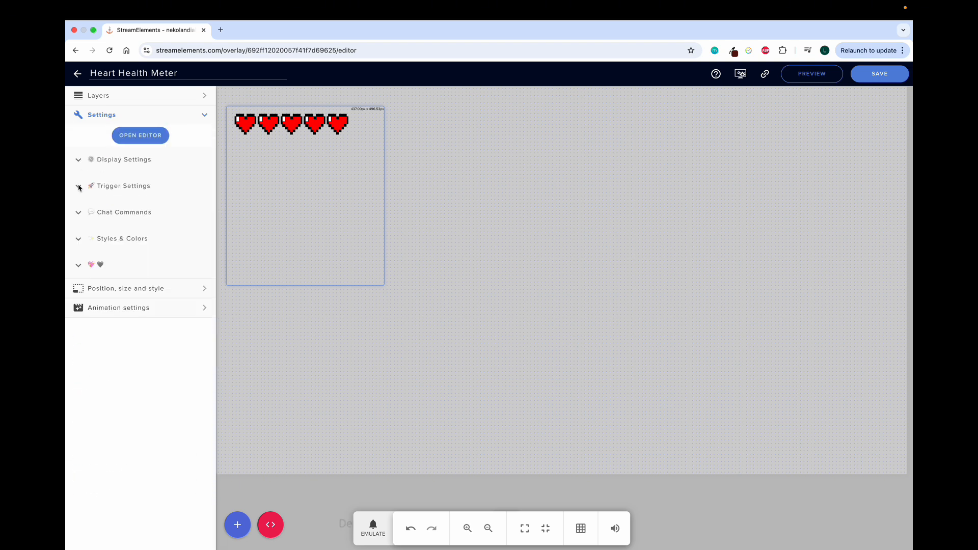
pyautogui.click(76, 213)
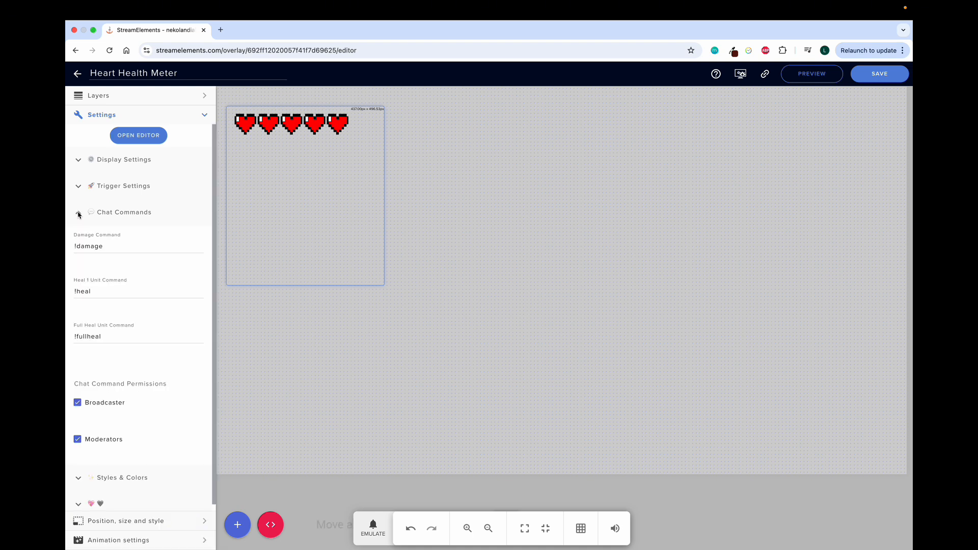
pyautogui.scroll(-1, 102, 305)
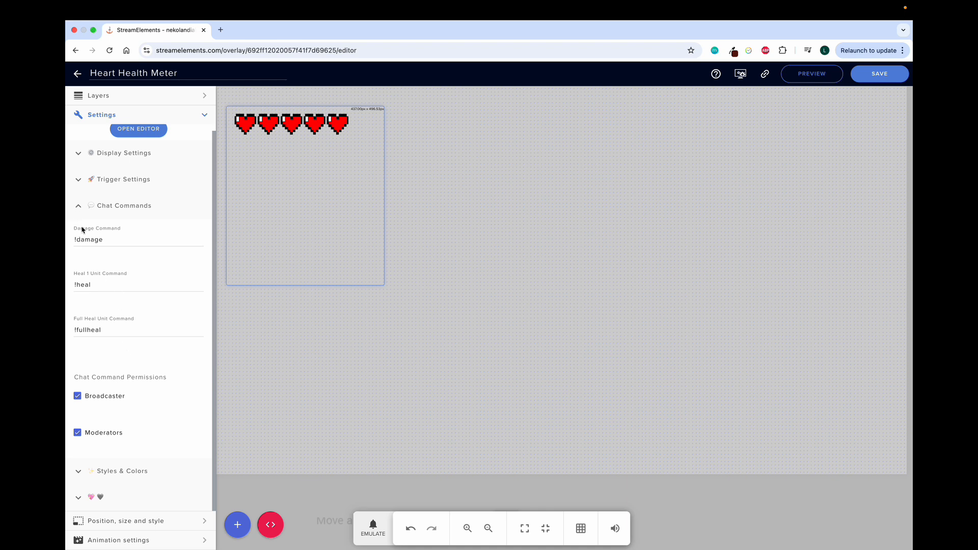
pyautogui.click(79, 209)
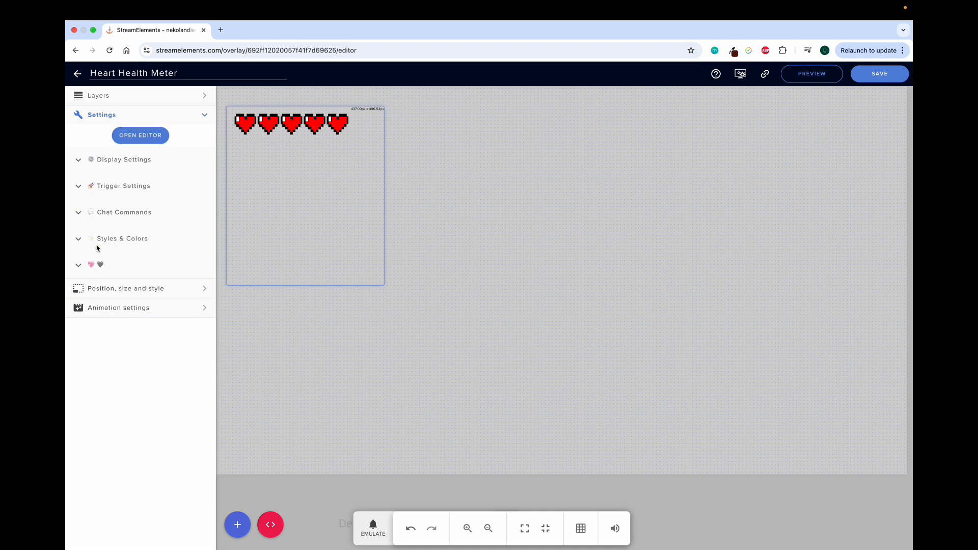
# Step: Expand Styles & Colors and open the Border Color picker showing rgb(0, 0, 0)
pyautogui.click(79, 239)
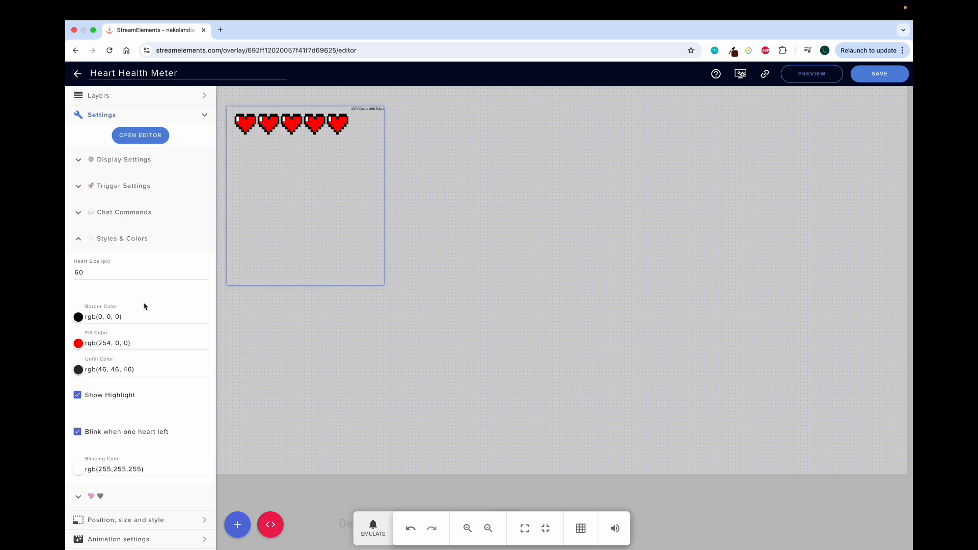
pyautogui.click(78, 317)
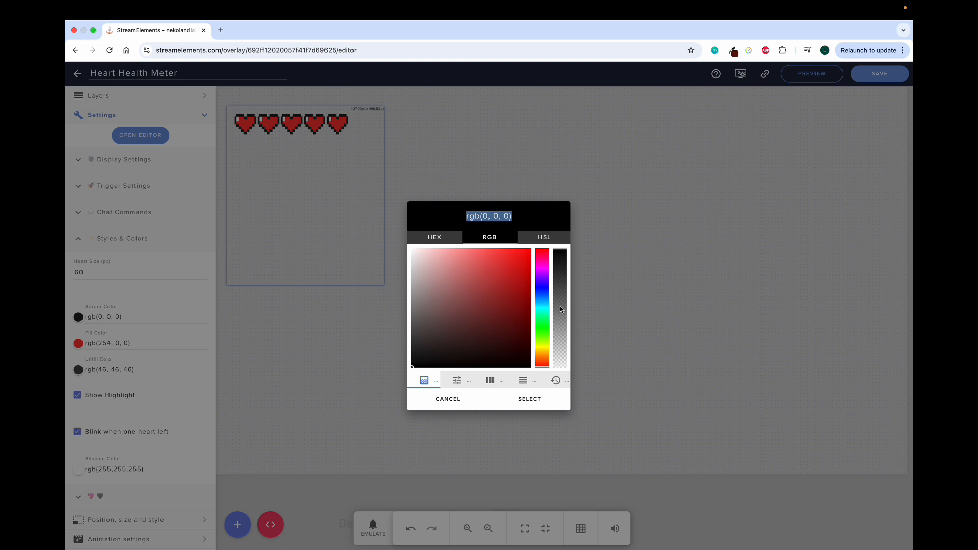
# Step: Cancel the border colour picker, leaving the border black at rgb(0, 0, 0)
pyautogui.click(449, 402)
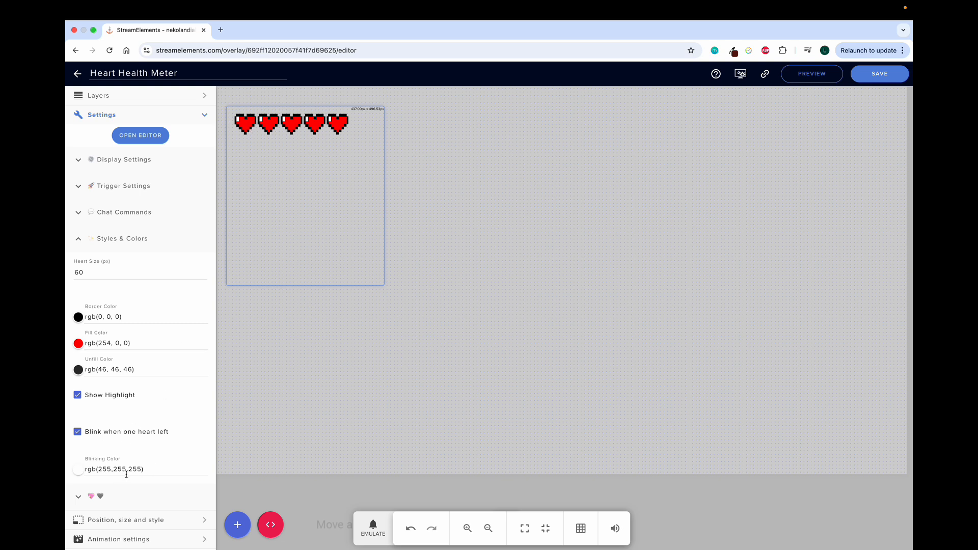
# Step: Collapse Styles & Colors and narrow the heart meter widget's box on the canvas
pyautogui.click(78, 240)
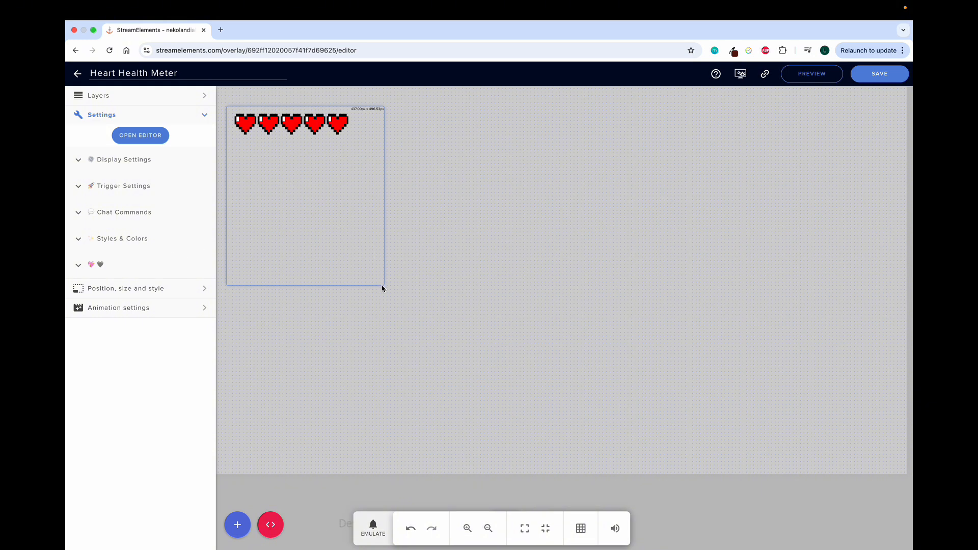
pyautogui.moveTo(383, 288); pyautogui.dragTo(325, 286)
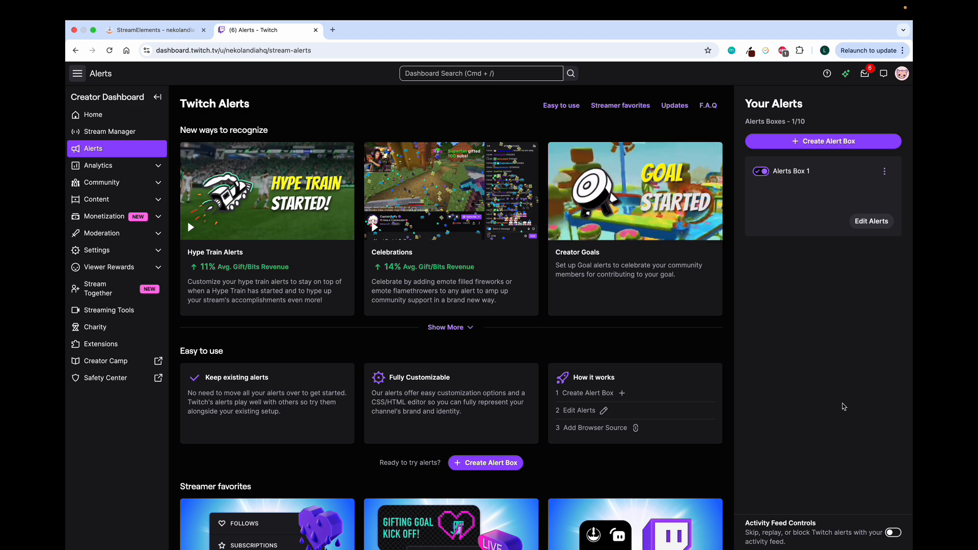
# Step: Go to Manage Power-ups & Channel Points via Viewer Rewards and scroll to Custom Rewards
pyautogui.click(140, 270)
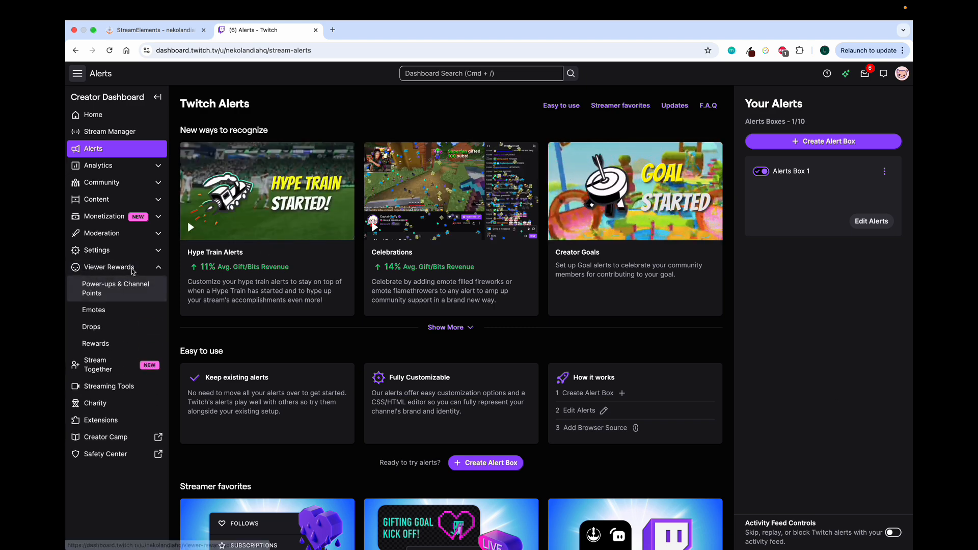
pyautogui.click(116, 294)
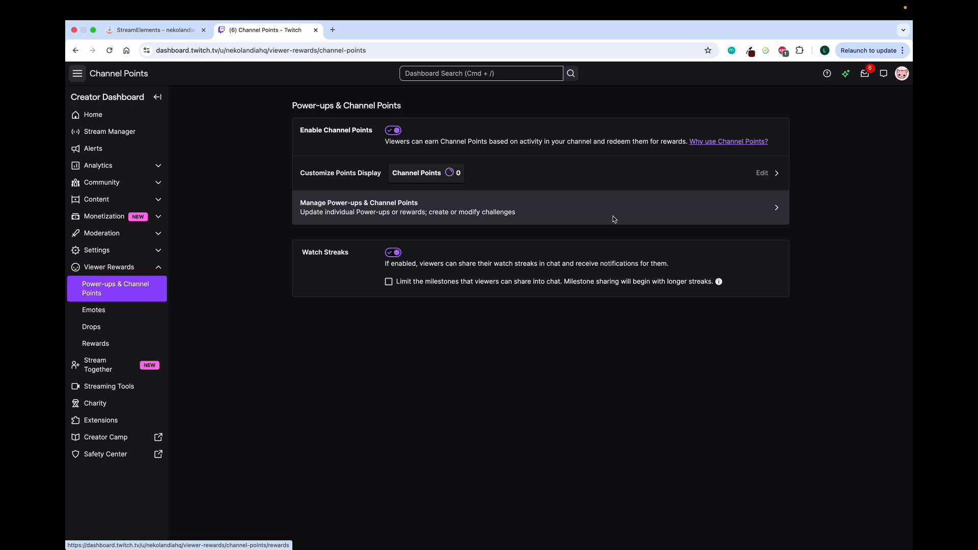
pyautogui.click(658, 209)
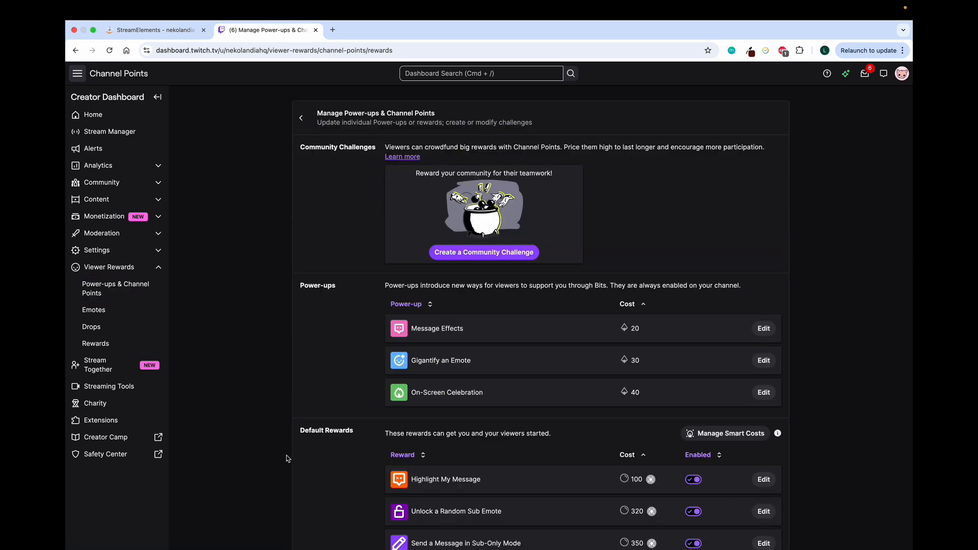
pyautogui.scroll(-4, 286, 455)
pyautogui.scroll(-2, 286, 457)
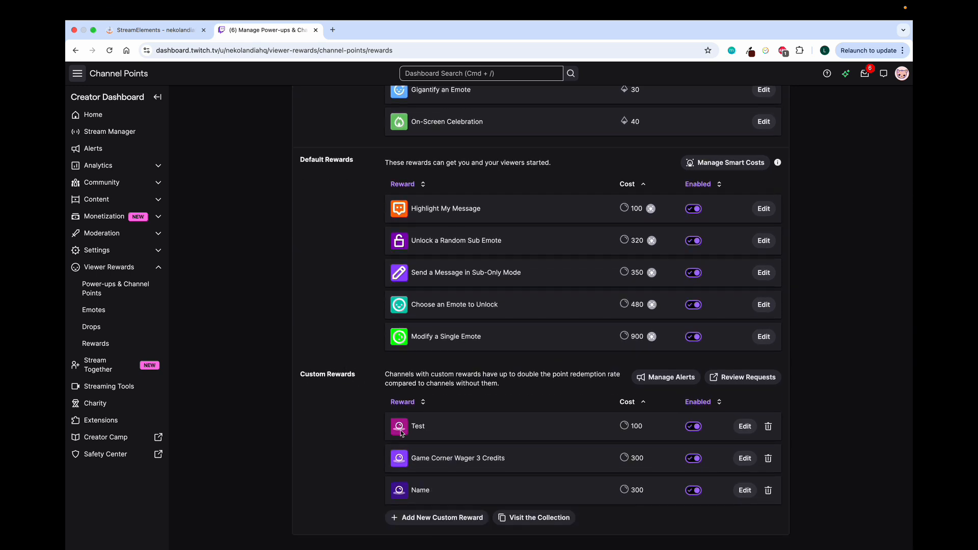
# Step: Start a new custom reward named 'Name' with a cost of 200 points
pyautogui.click(427, 518)
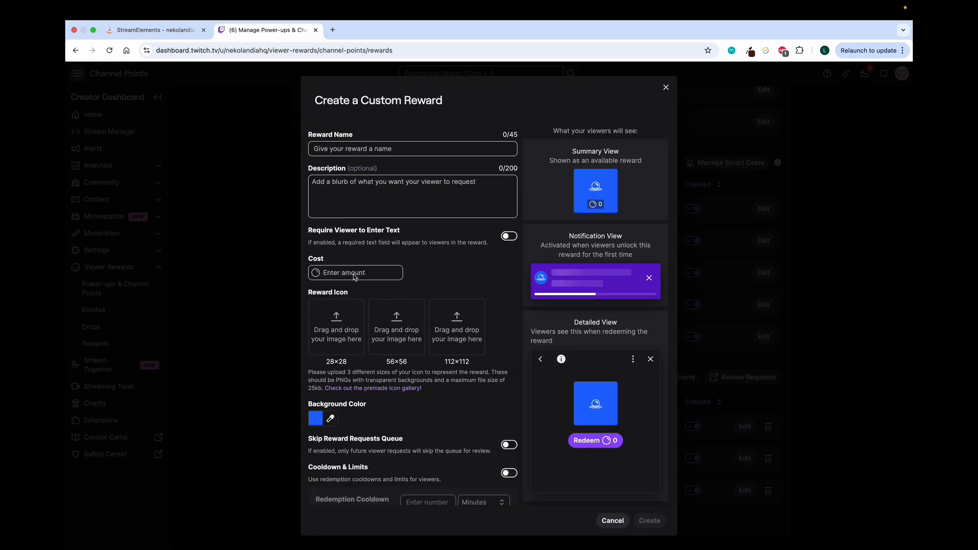
pyautogui.click(354, 150)
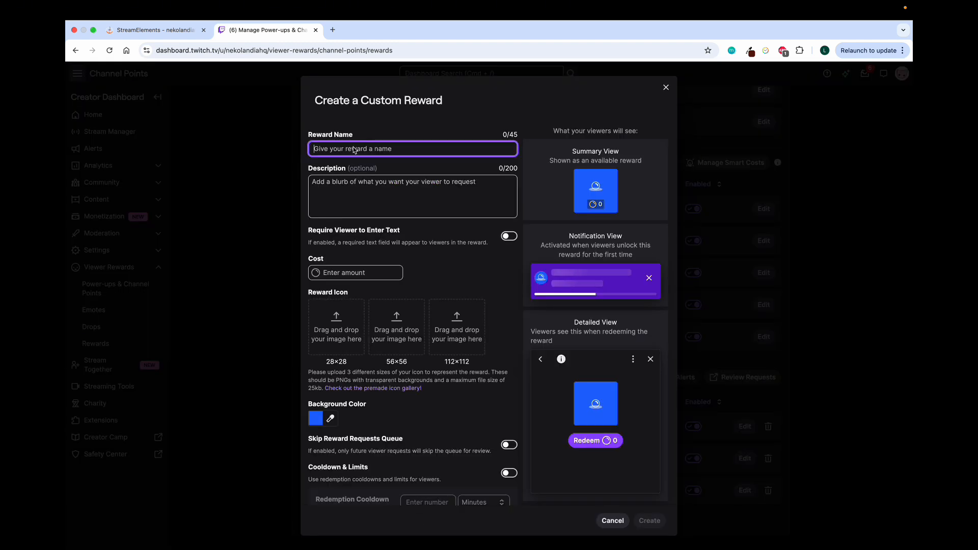
pyautogui.write('Name')
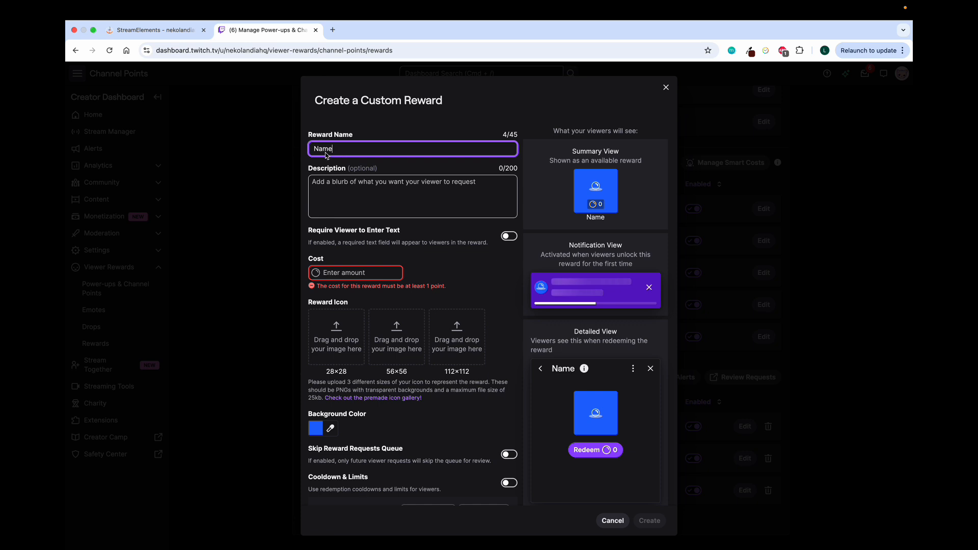
pyautogui.click(343, 272)
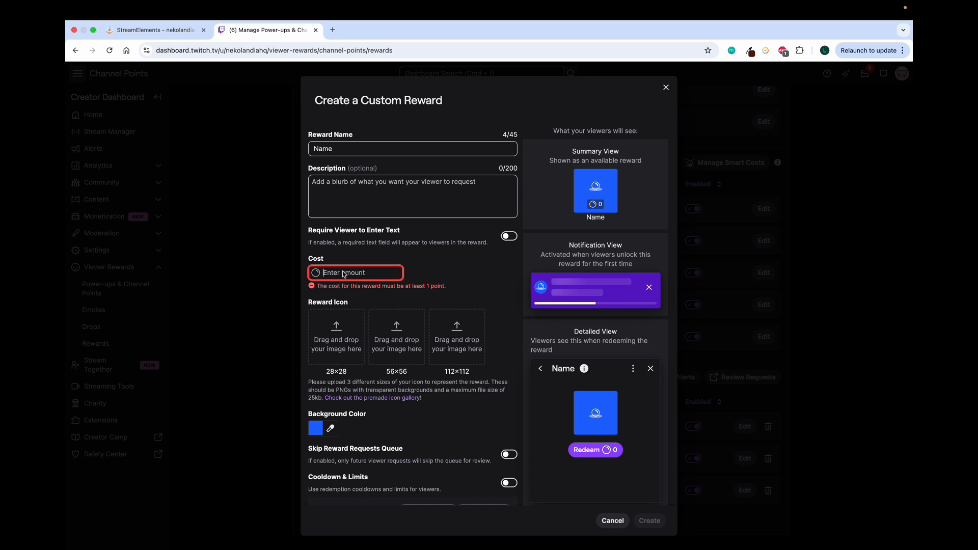
pyautogui.write('200')
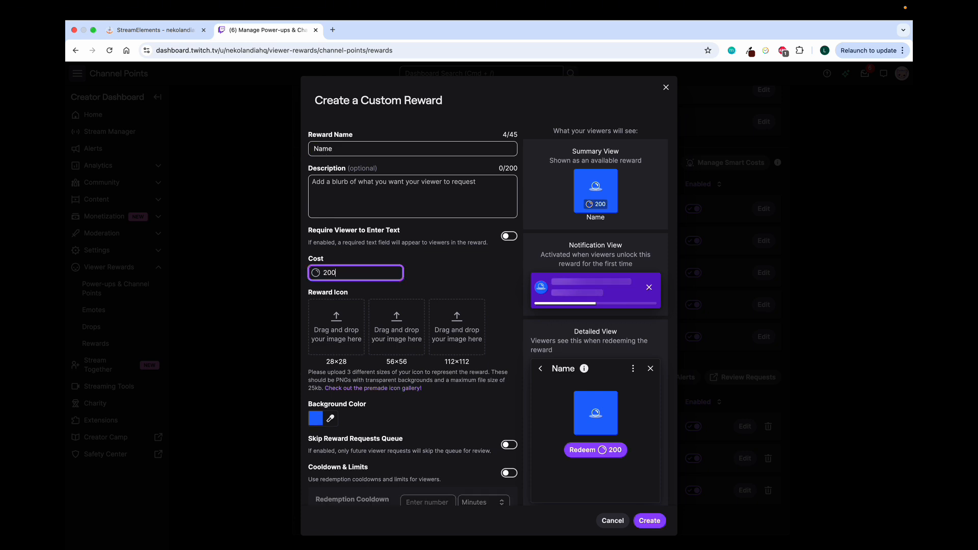
pyautogui.click(485, 343)
pyautogui.scroll(-1, 485, 351)
pyautogui.scroll(-3, 485, 352)
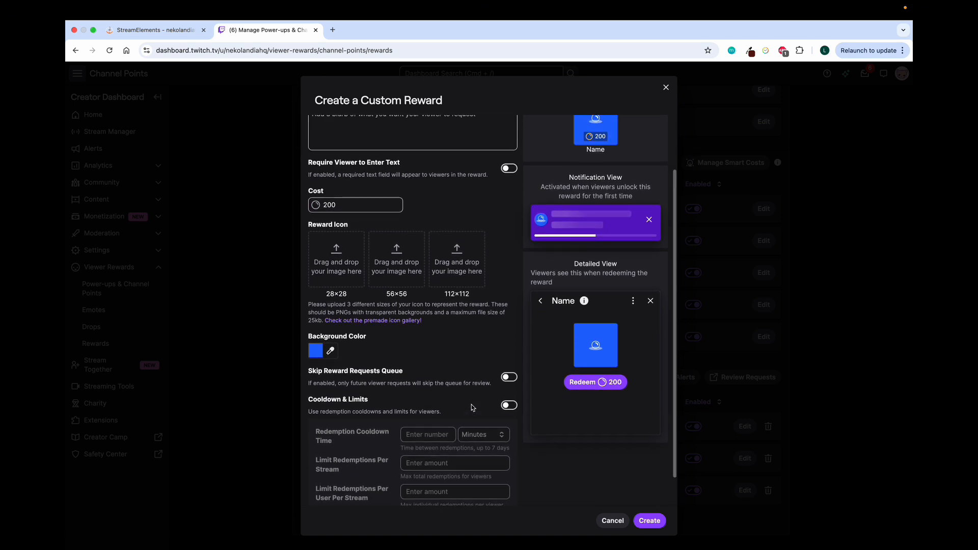
pyautogui.scroll(4, 472, 407)
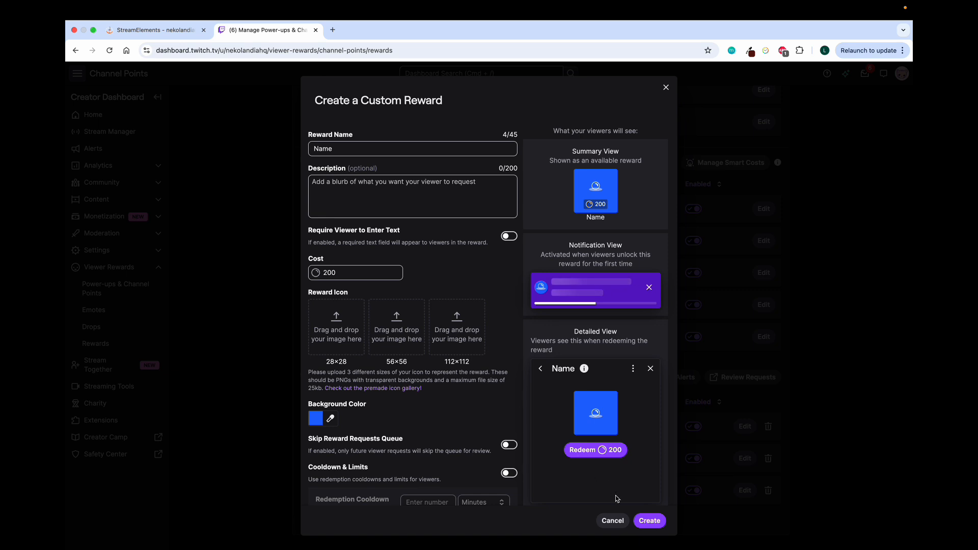
# Step: Create the reward, renaming it 'Name2' after the duplicate-name error
pyautogui.click(644, 521)
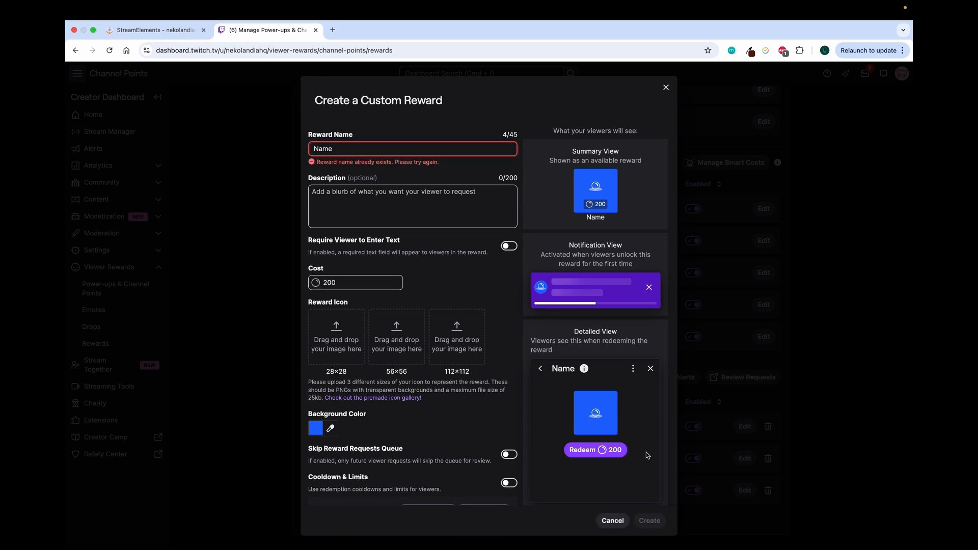
pyautogui.click(340, 149)
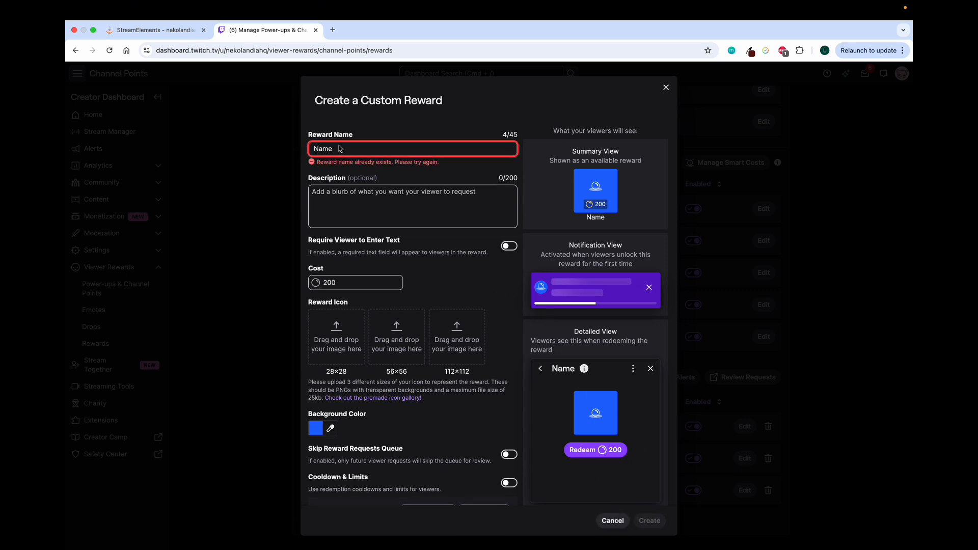
pyautogui.write('2')
pyautogui.click(654, 521)
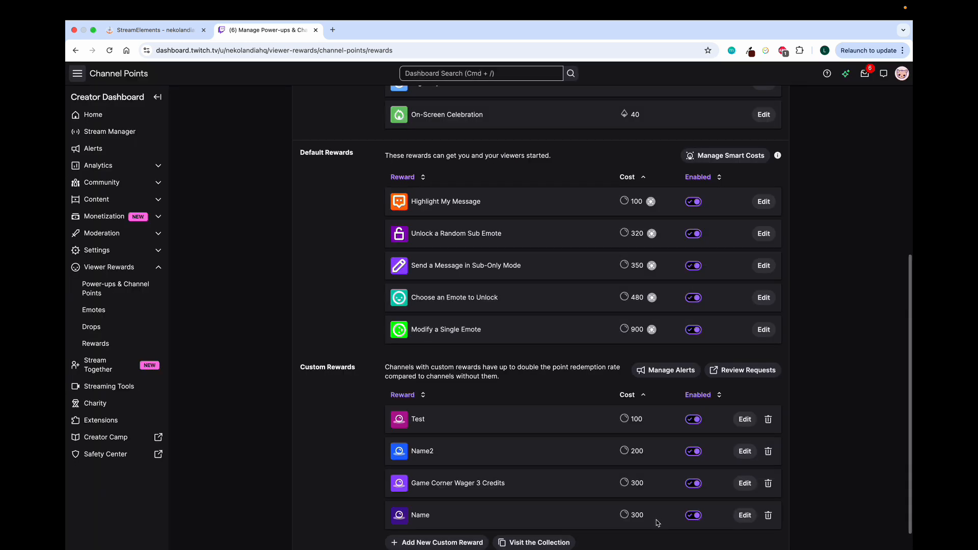
pyautogui.scroll(-1, 656, 523)
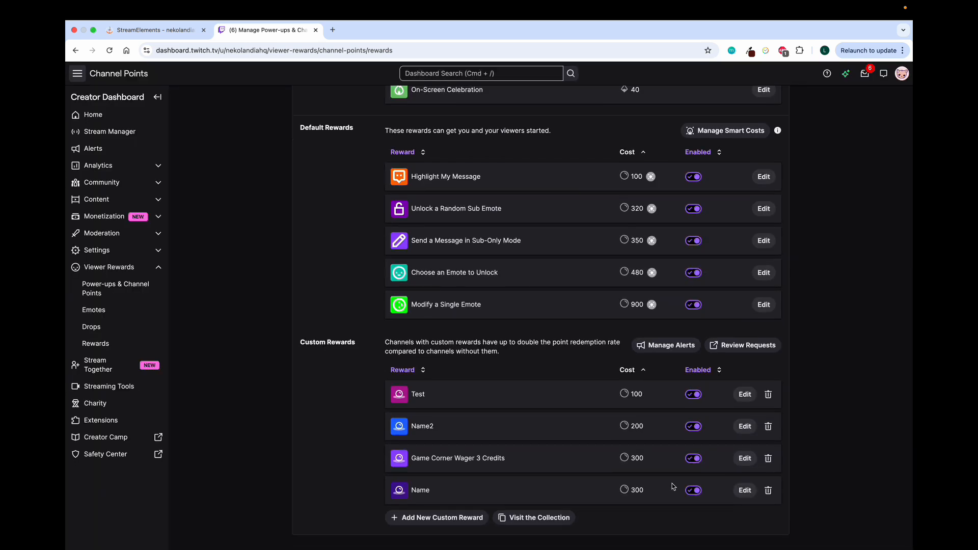